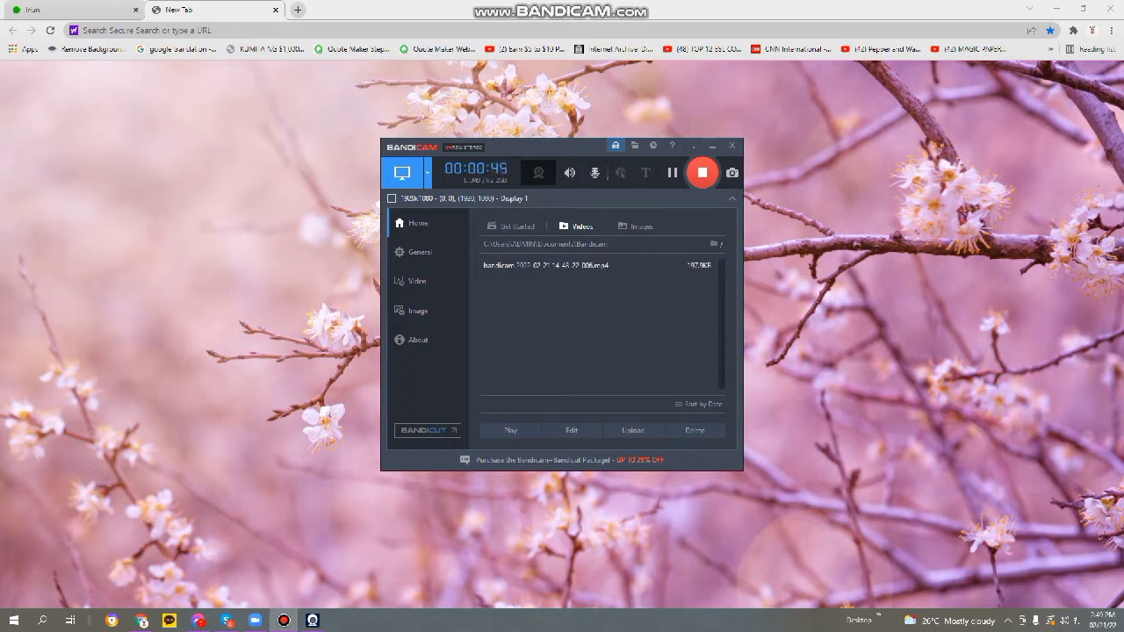
- Switch to Chrome and load the Iriun Webcam download page at iriun.com
{"action": "key", "text": "alt+Tab"}
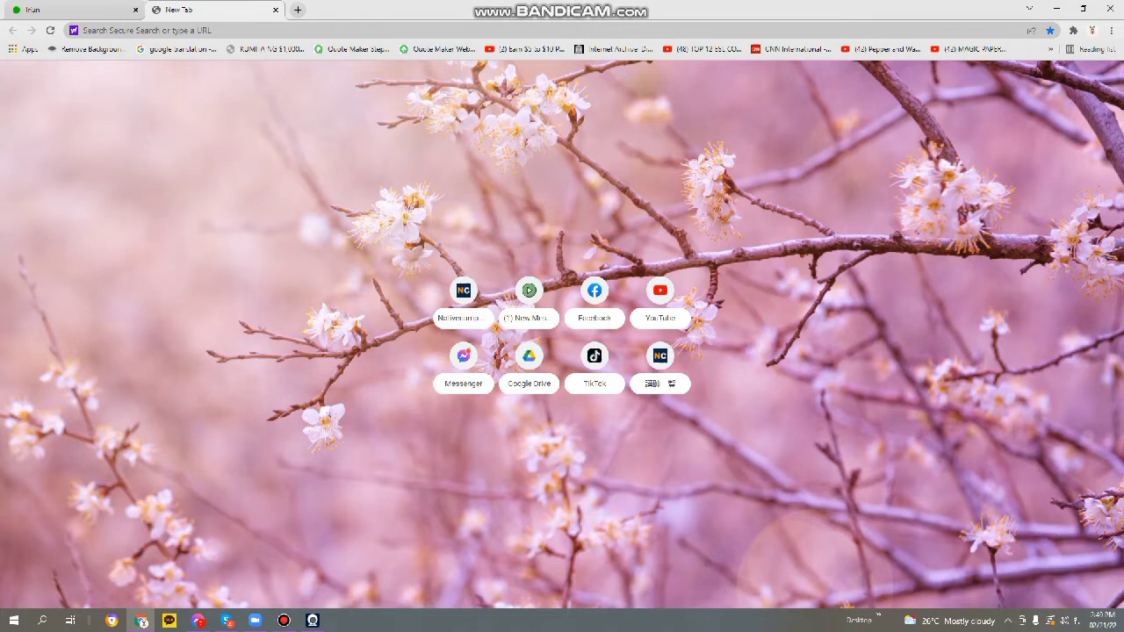
{"action": "key", "text": "ctrl+Tab"}
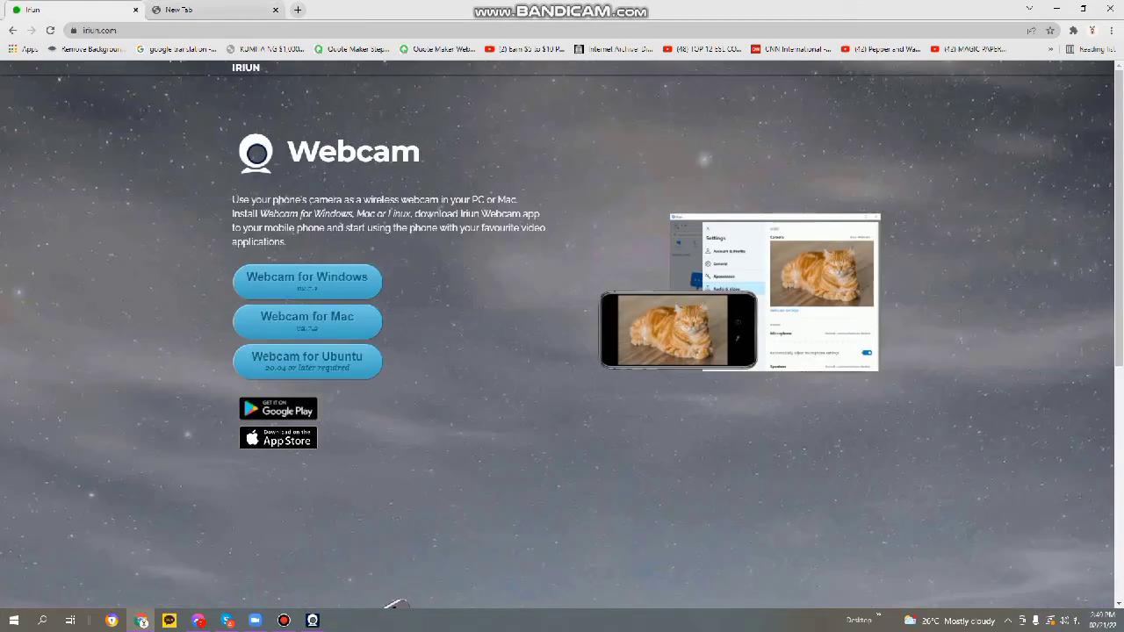
{"action": "key", "text": "ctrl+l"}
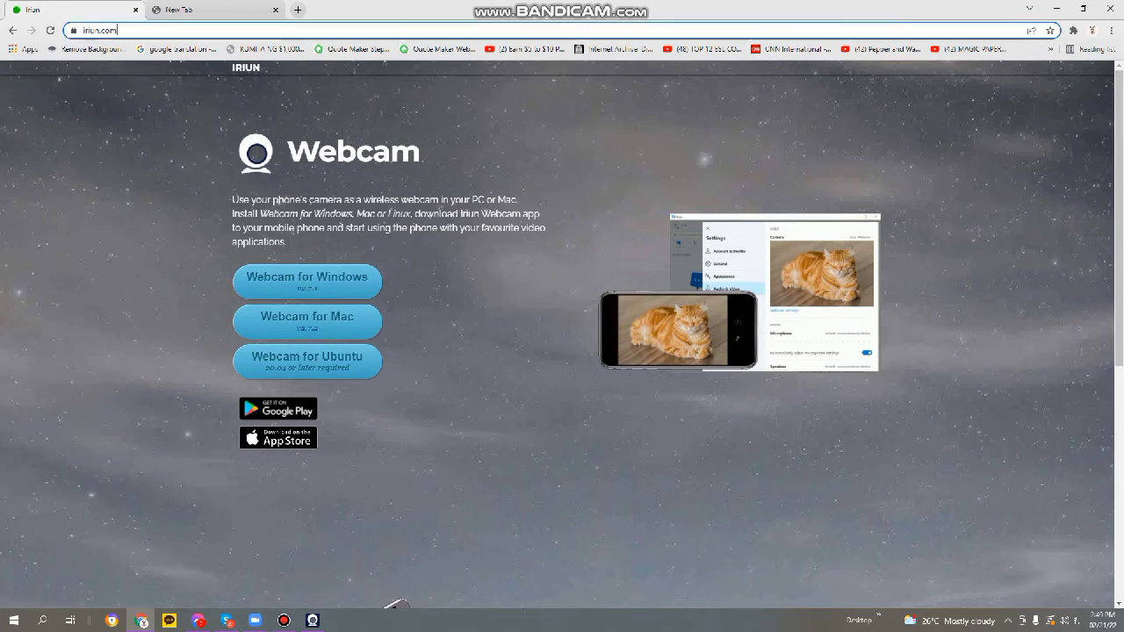
{"action": "key", "text": "End"}
{"action": "key", "text": "ctrl+a"}
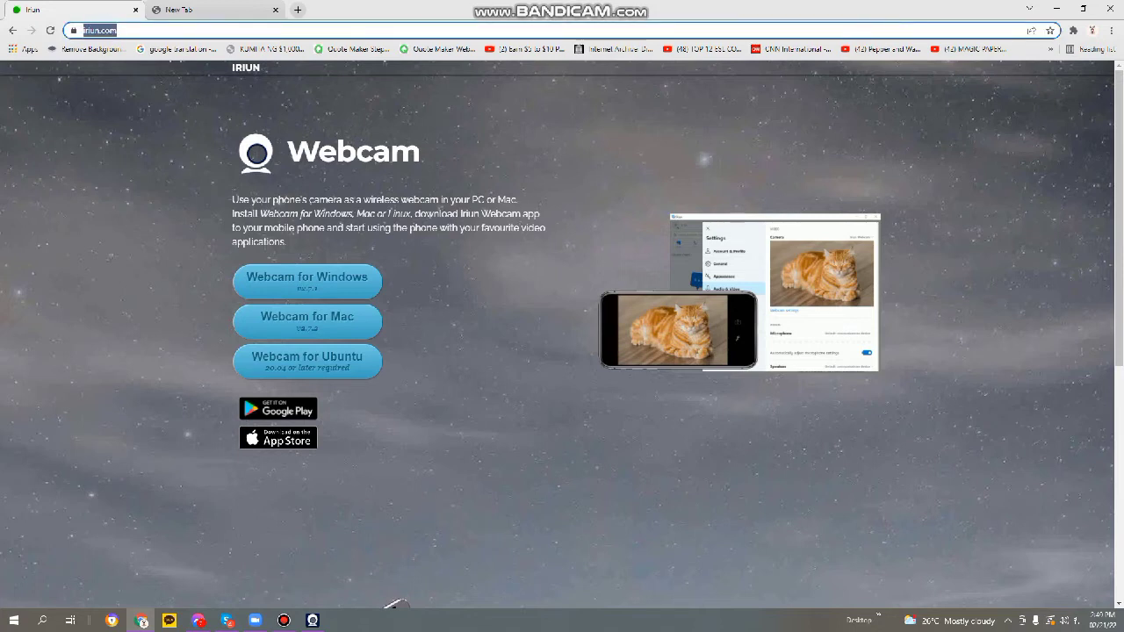
{"action": "left_click_drag", "start_coordinate": [83, 30], "coordinate": [111, 30]}
{"action": "type", "text": "m"}
{"action": "key", "text": "Return"}
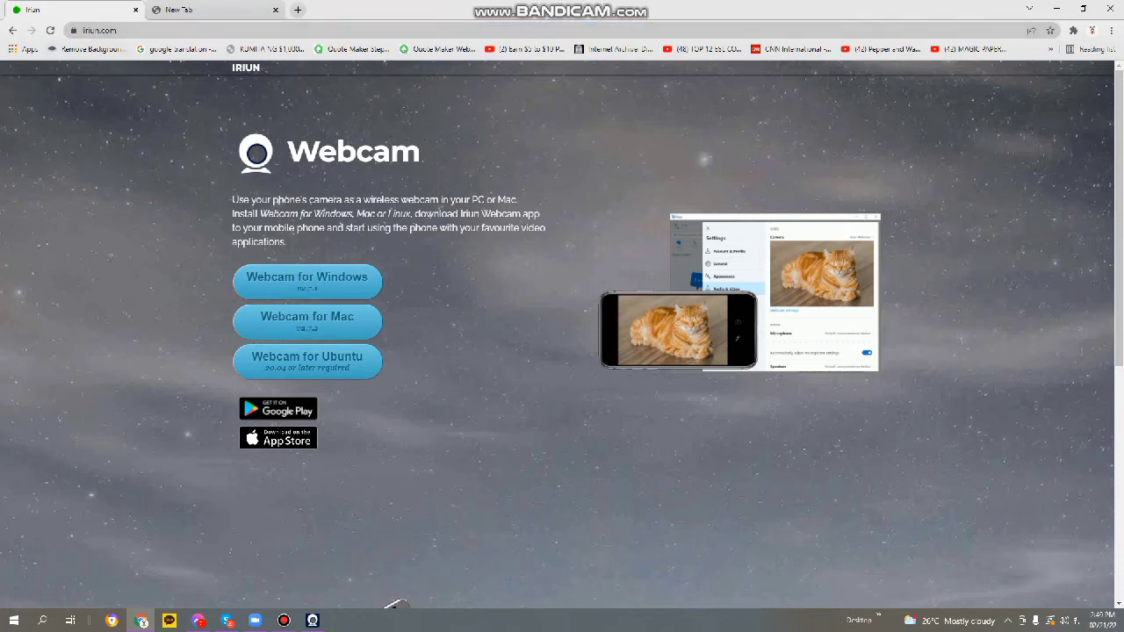
{"action": "key", "text": "ctrl+l"}
{"action": "key", "text": "End"}
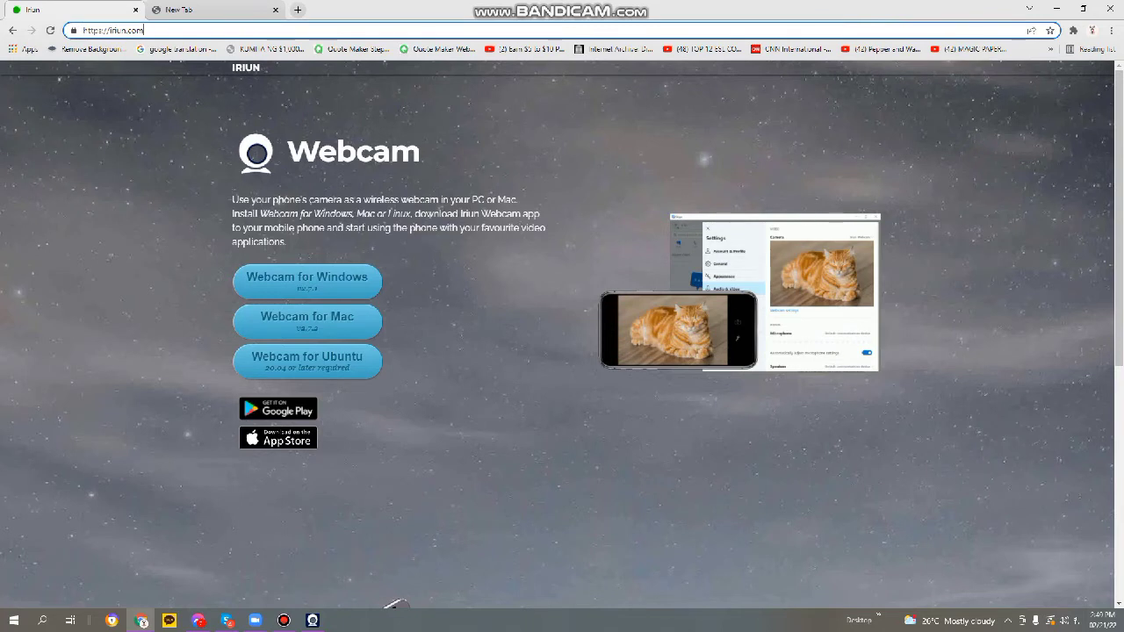
{"action": "key", "text": "Return"}
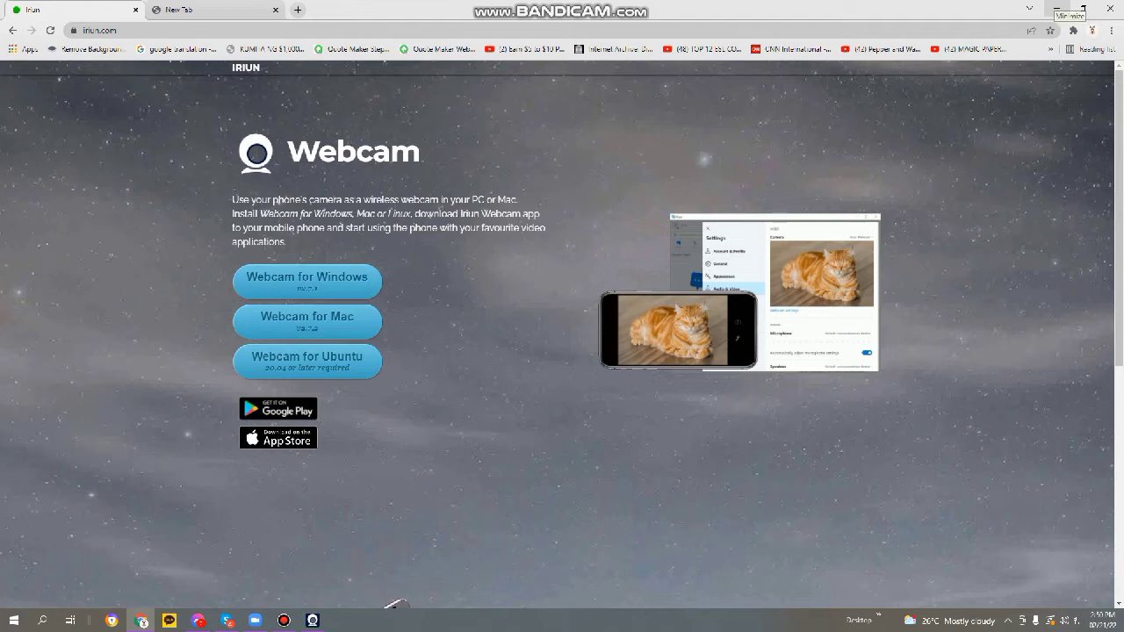
- Minimize the browser and Zoom windows and move the Iriun Webcam window toward the middle of the desktop
{"action": "left_click", "coordinate": [1057, 9]}
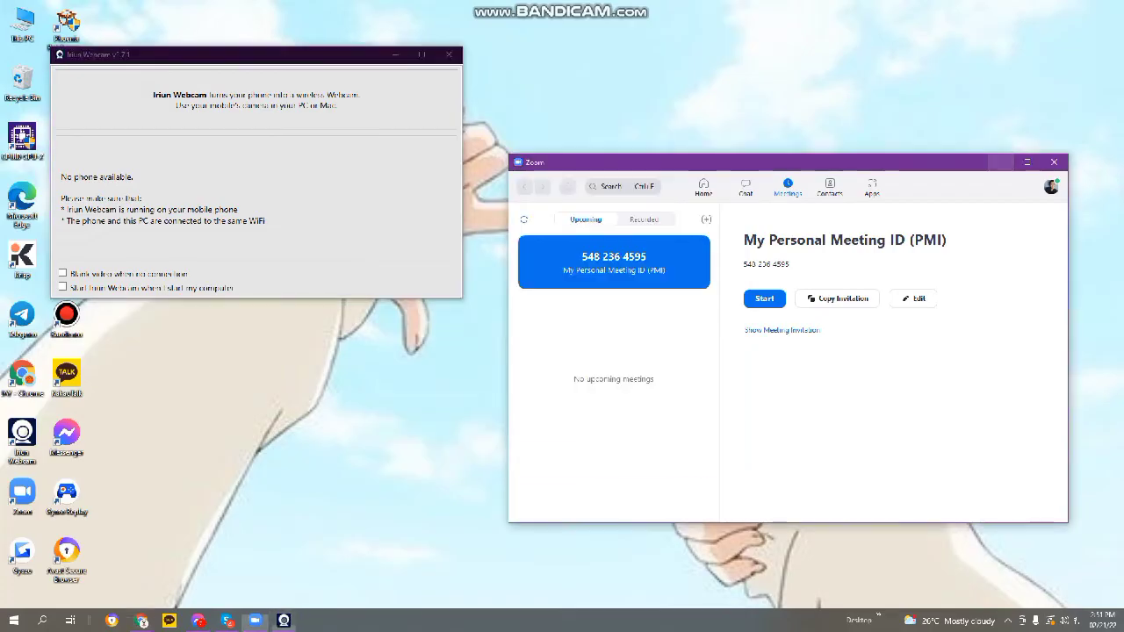
{"action": "left_click", "coordinate": [1000, 161]}
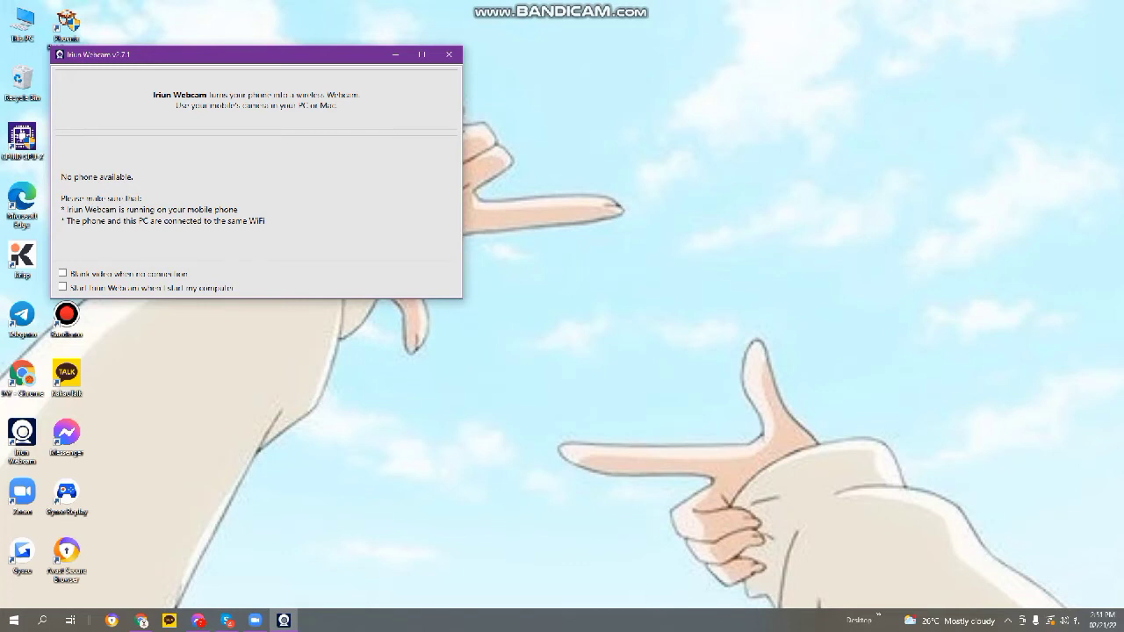
{"action": "left_click_drag", "start_coordinate": [188, 53], "coordinate": [310, 82]}
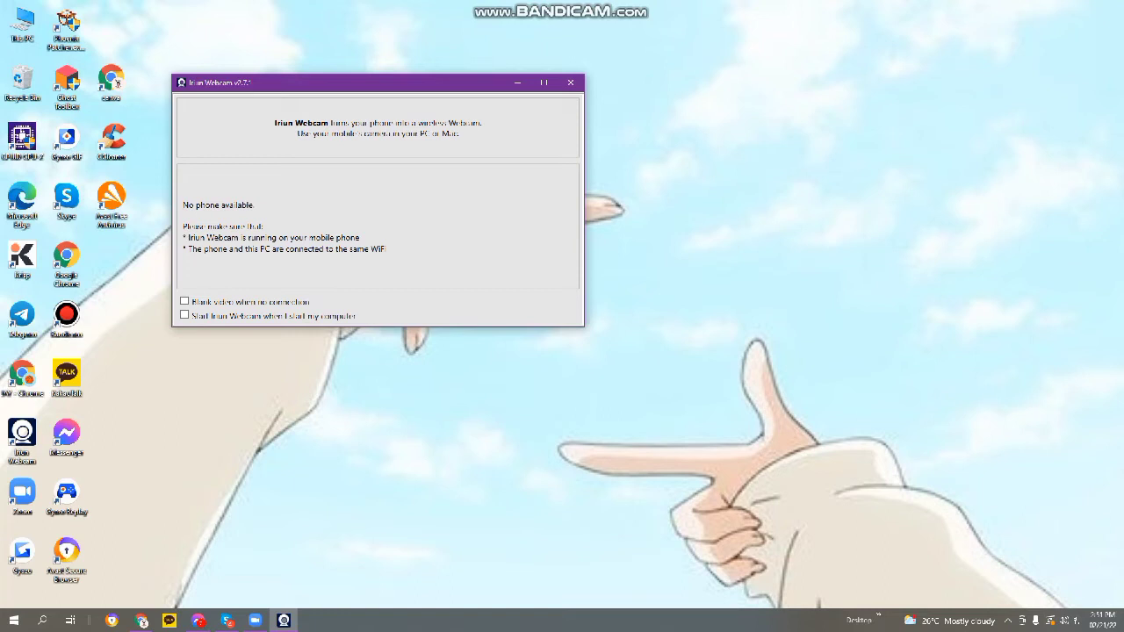
{"action": "left_click_drag", "start_coordinate": [399, 81], "coordinate": [496, 85]}
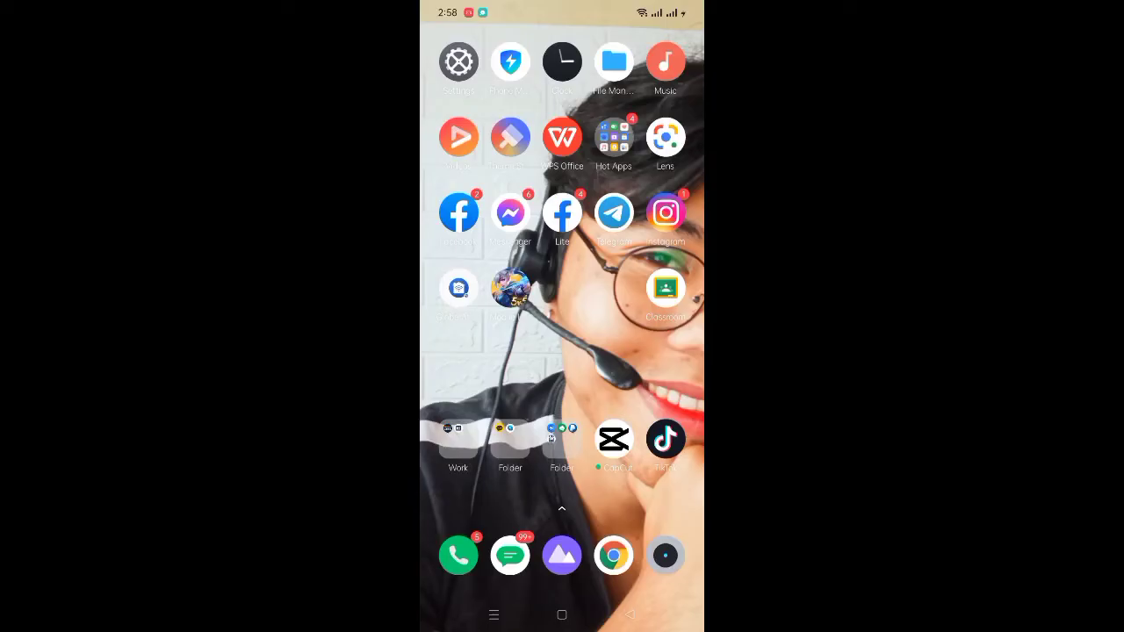
{"action": "left_click_drag", "start_coordinate": [467, 351], "coordinate": [658, 360]}
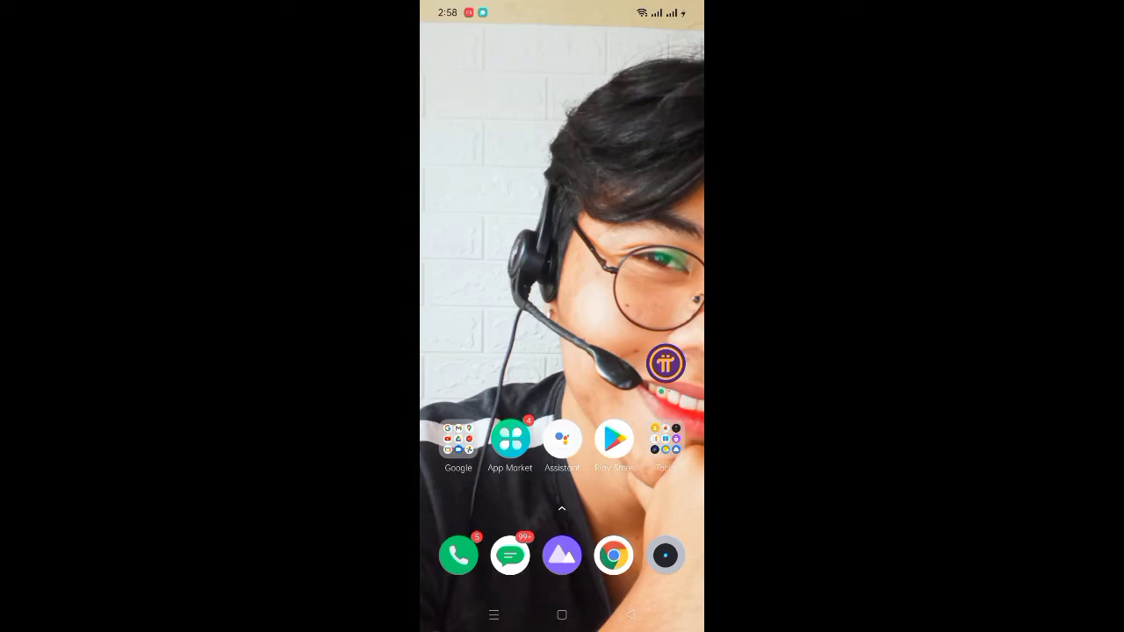
- On the phone, search Google Play for "iriun" and open the Iriun 4K Webcam app
{"action": "left_click", "coordinate": [614, 439]}
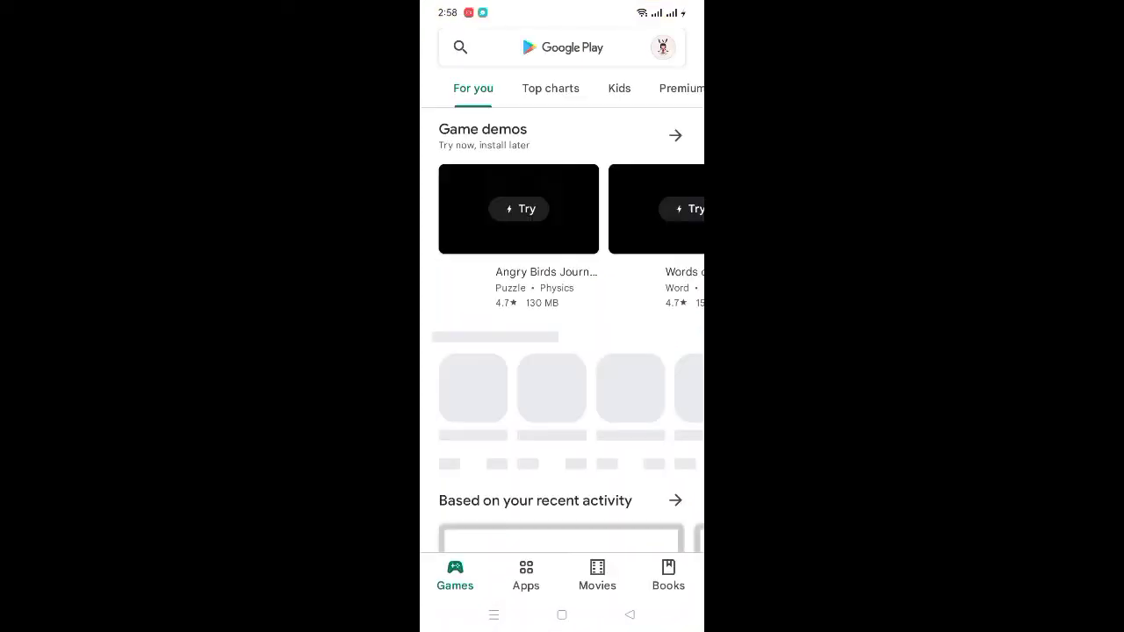
{"action": "left_click", "coordinate": [562, 46]}
{"action": "left_click", "coordinate": [489, 90]}
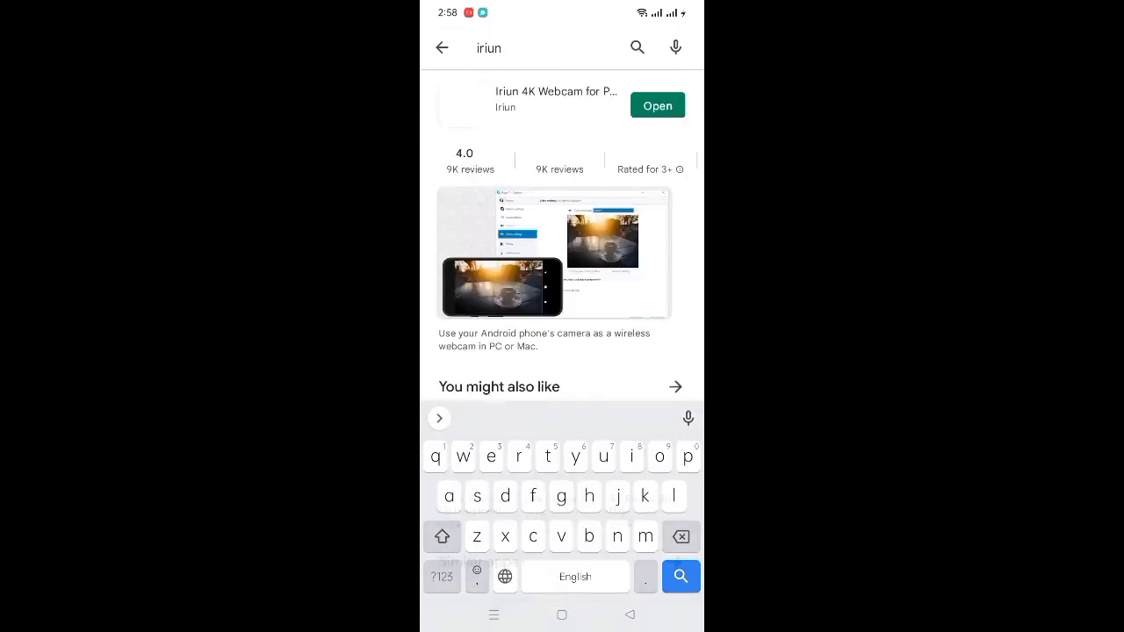
{"action": "scroll", "coordinate": [562, 334], "scroll_direction": "down", "scroll_amount": 1}
{"action": "scroll", "coordinate": [562, 333], "scroll_direction": "up", "scroll_amount": 1}
{"action": "left_click_drag", "start_coordinate": [554, 113], "coordinate": [506, 133]}
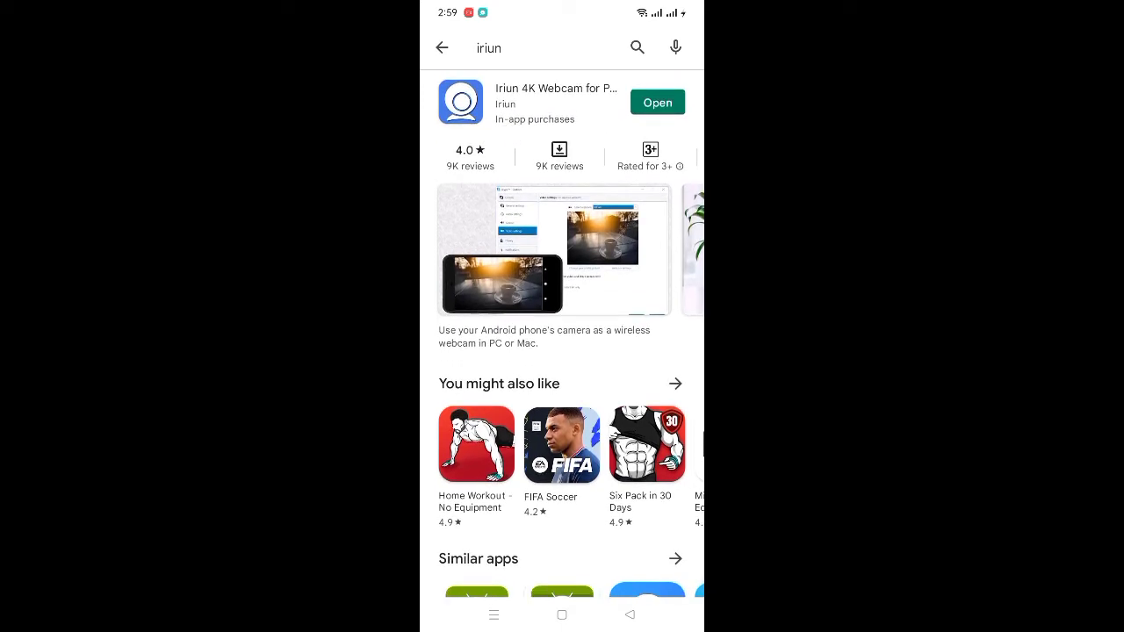
{"action": "left_click_drag", "start_coordinate": [531, 94], "coordinate": [504, 175]}
{"action": "left_click", "coordinate": [658, 105]}
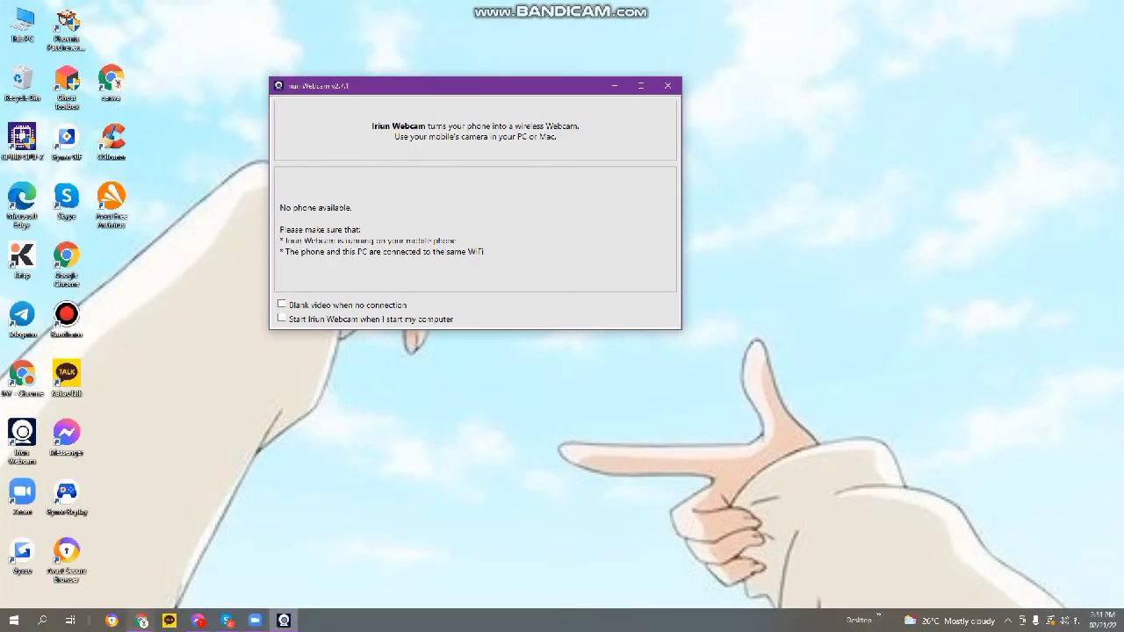
- Bring up the Zoom window and arrange it side by side with the Iriun Webcam preview
{"action": "left_click", "coordinate": [255, 620]}
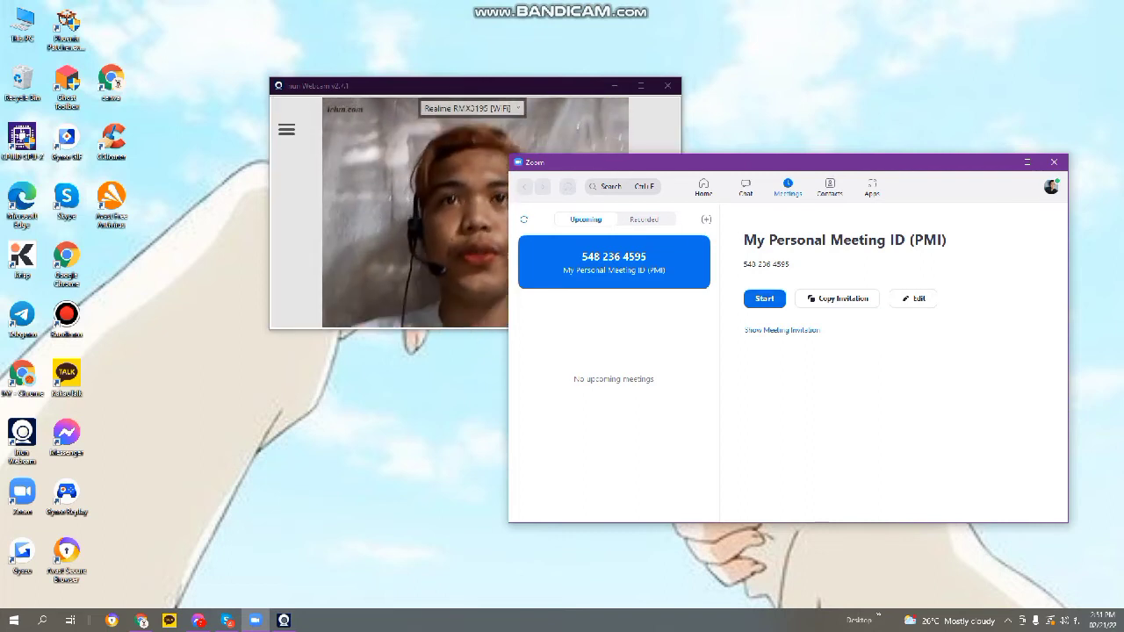
{"action": "left_click_drag", "start_coordinate": [785, 163], "coordinate": [828, 211]}
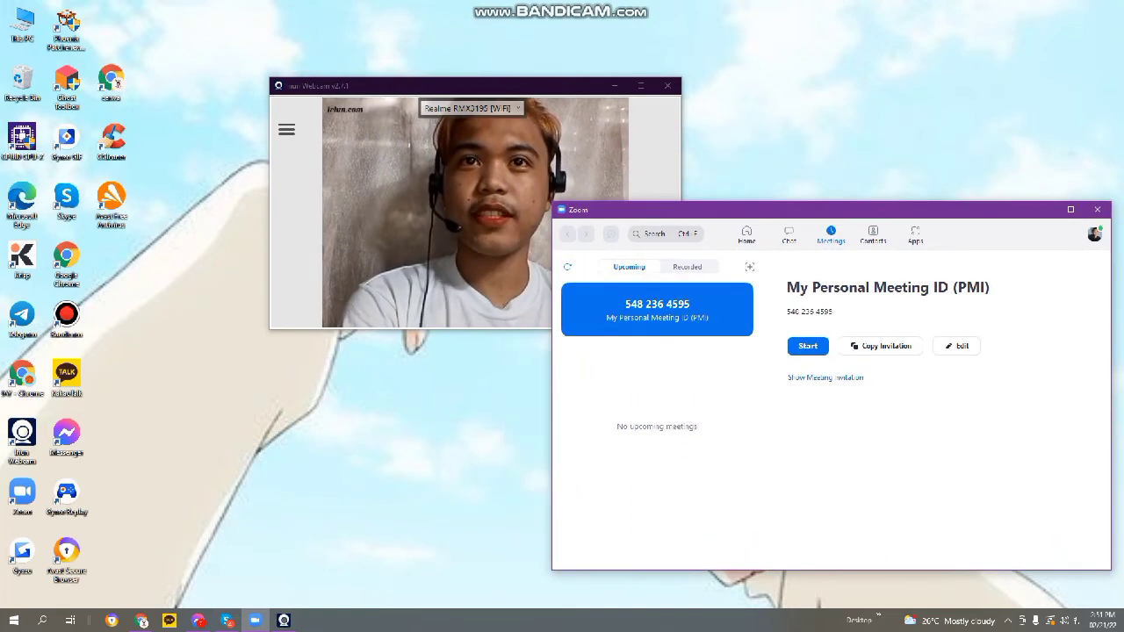
{"action": "left_click_drag", "start_coordinate": [472, 77], "coordinate": [505, 57]}
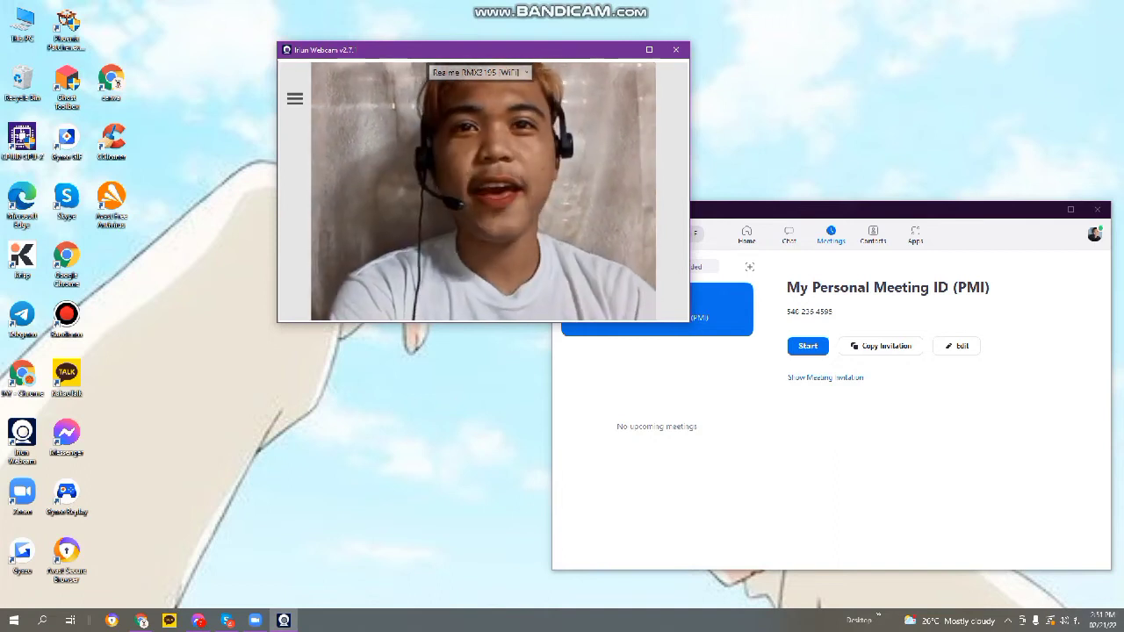
{"action": "key", "text": "alt+Tab"}
{"action": "left_click_drag", "start_coordinate": [777, 213], "coordinate": [729, 204]}
{"action": "left_click_drag", "start_coordinate": [474, 54], "coordinate": [325, 34]}
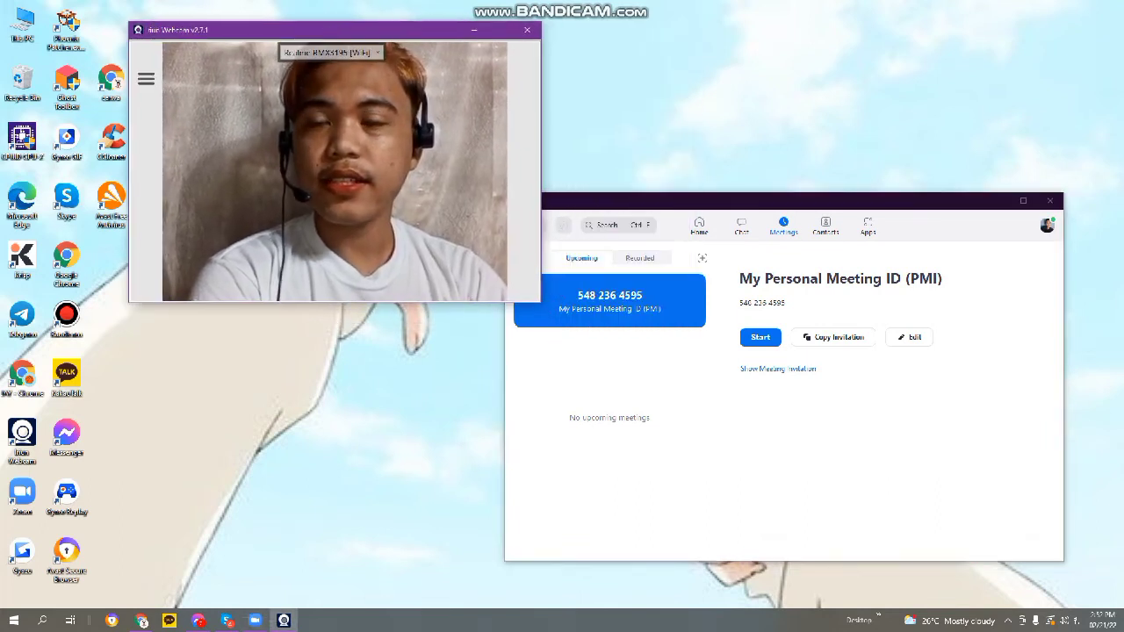
{"action": "left_click_drag", "start_coordinate": [799, 204], "coordinate": [826, 94]}
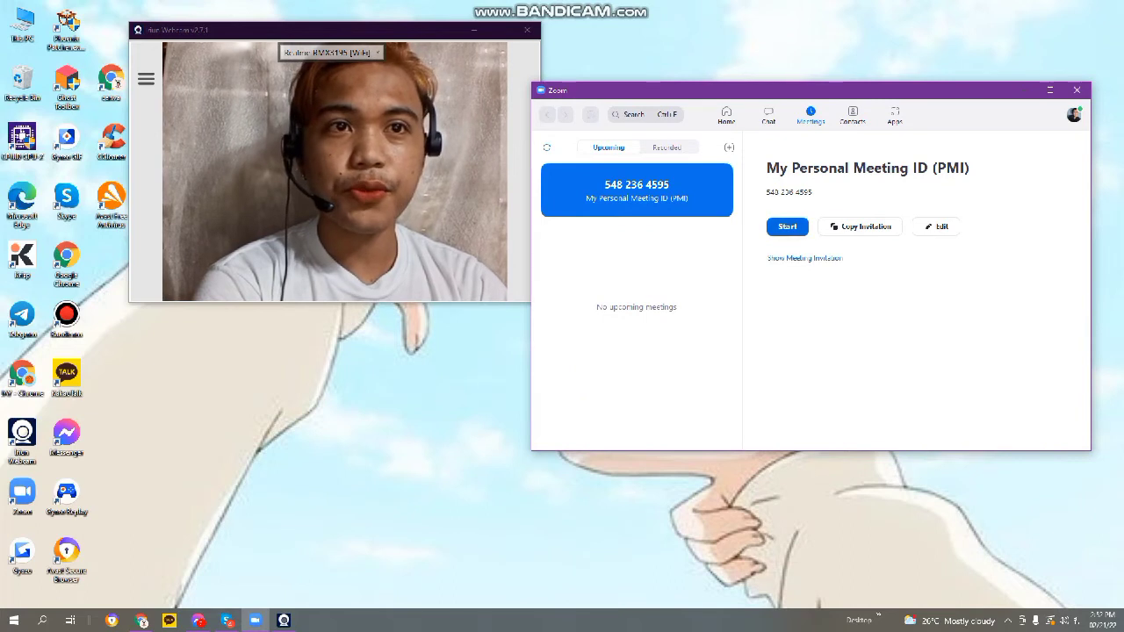
- Start the personal Zoom meeting and select Iriun Webcam as its camera
{"action": "left_click", "coordinate": [787, 227]}
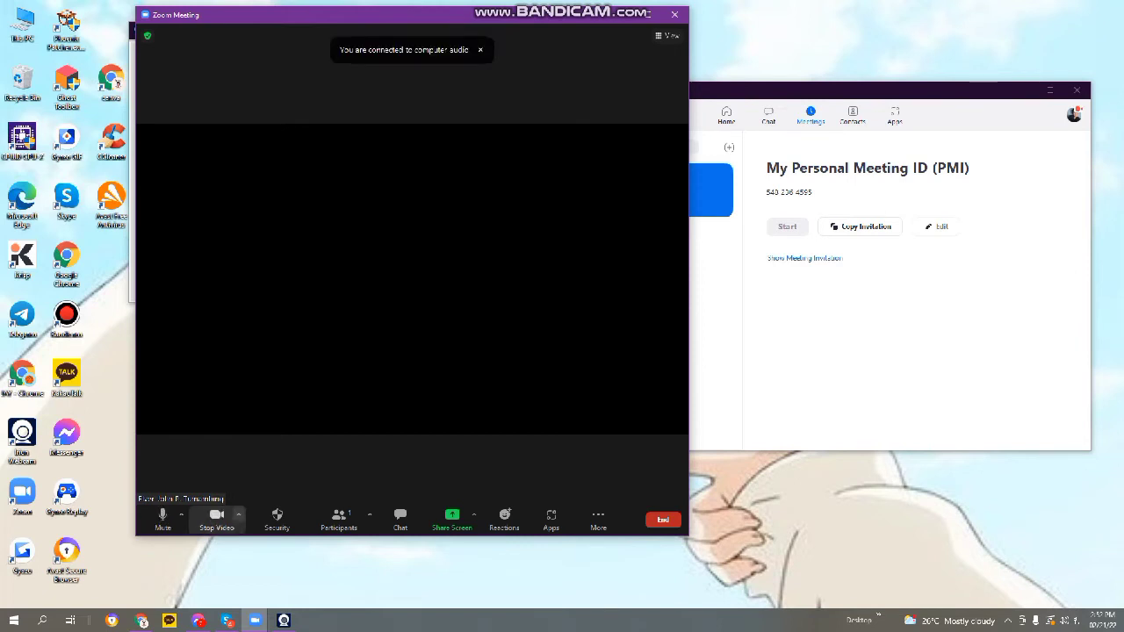
{"action": "left_click", "coordinate": [238, 516]}
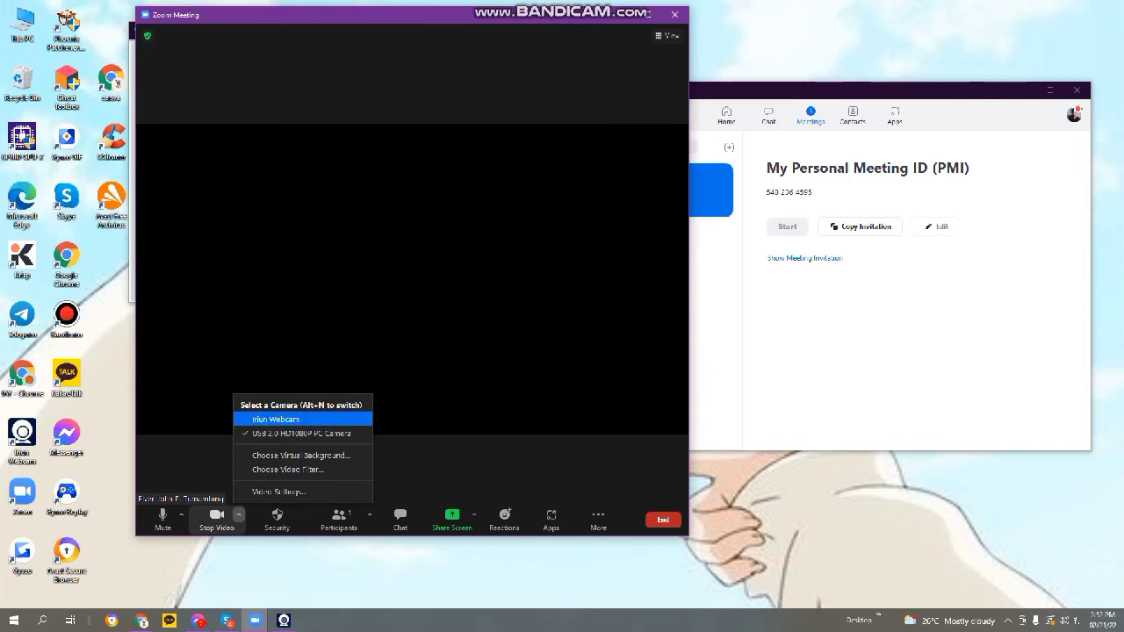
{"action": "left_click", "coordinate": [275, 419]}
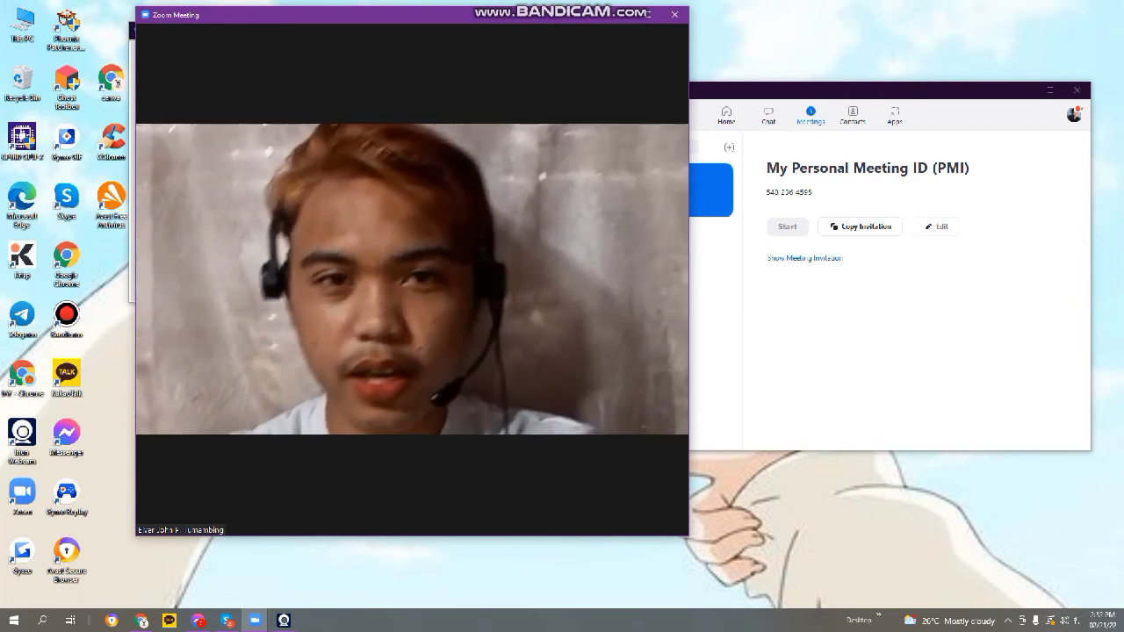
- Stop the meeting video and close the Iriun Webcam window behind the minimized meeting
{"action": "key", "text": "alt+v"}
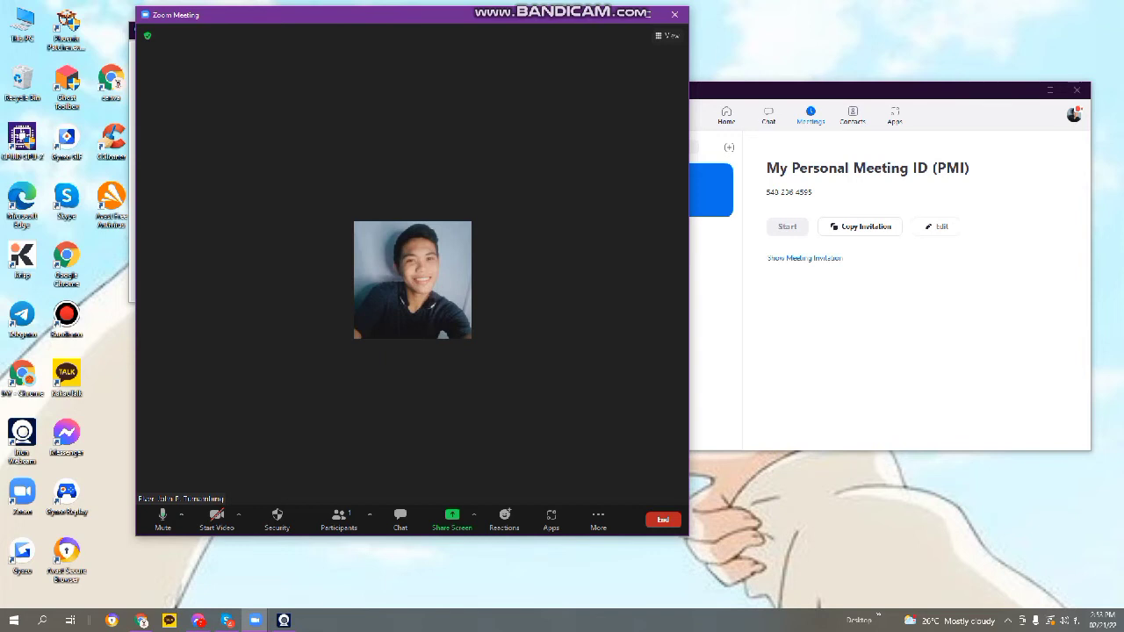
{"action": "key", "text": "alt+Tab"}
{"action": "key", "text": "alt+Tab"}
{"action": "key", "text": "super+Down"}
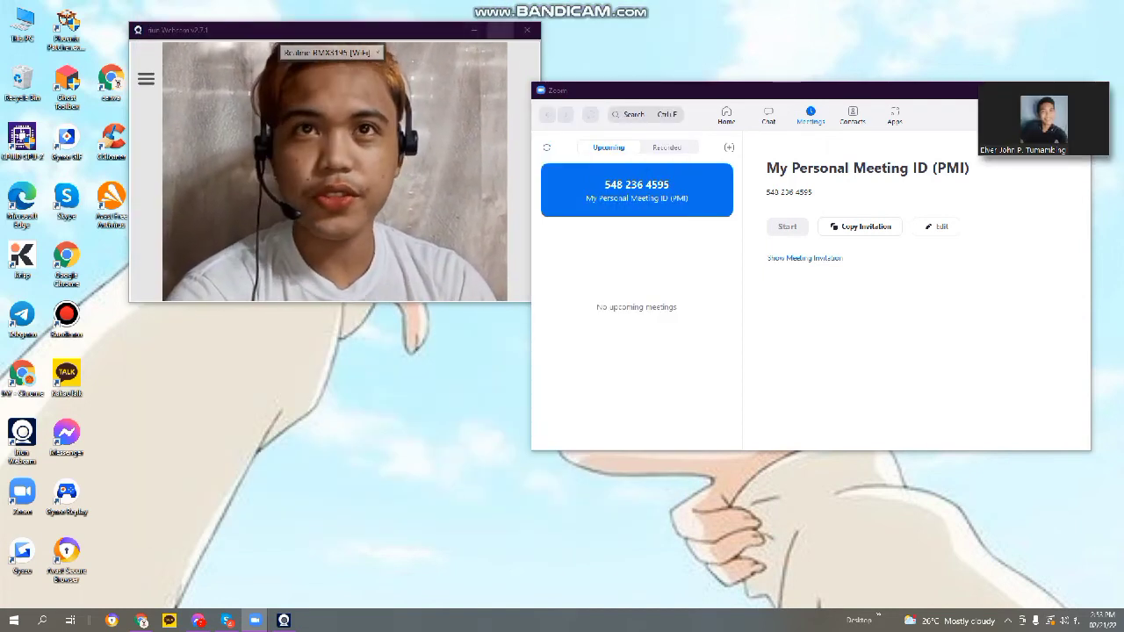
{"action": "left_click", "coordinate": [526, 29]}
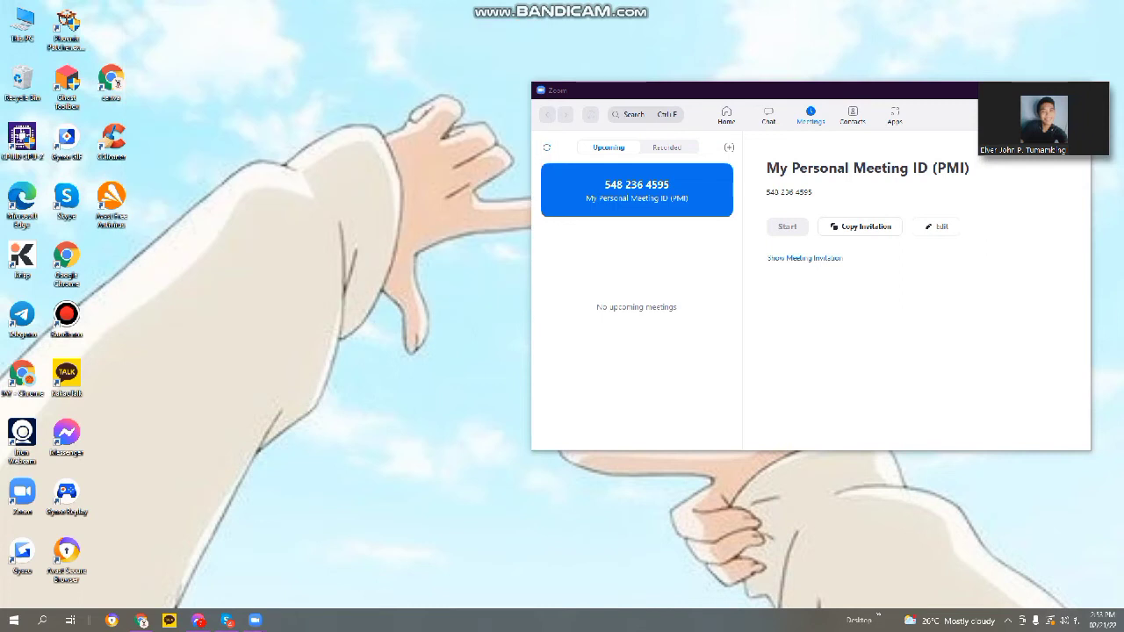
- Move the floating meeting thumbnail higher on the desktop and reposition the main Zoom window beneath it
{"action": "left_click_drag", "start_coordinate": [1043, 118], "coordinate": [949, 57]}
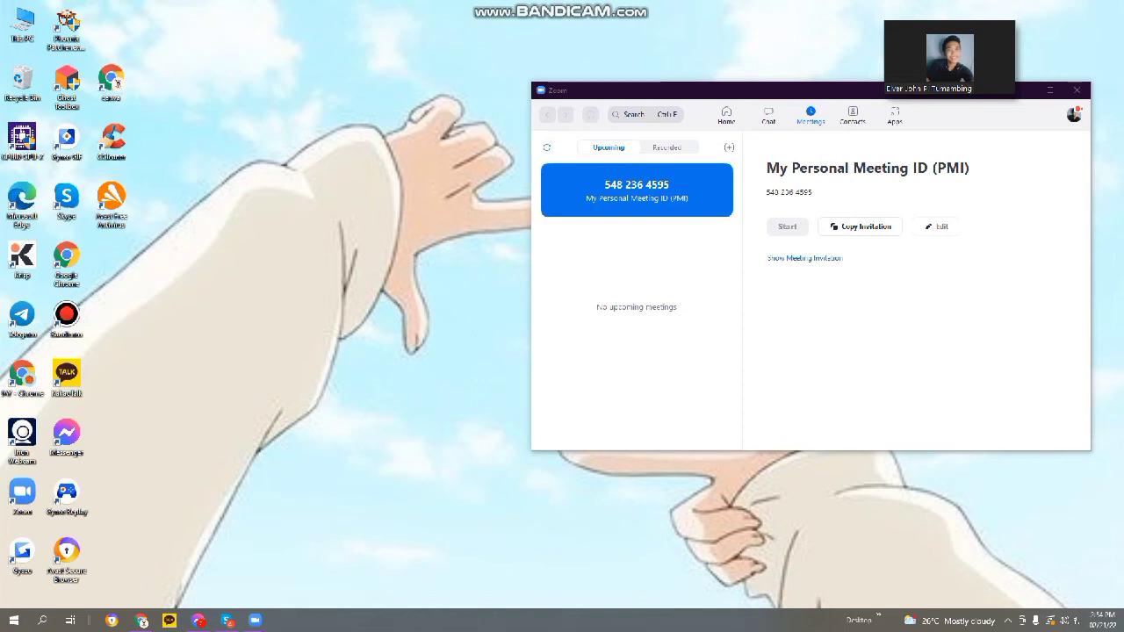
{"action": "left_click_drag", "start_coordinate": [703, 91], "coordinate": [595, 69]}
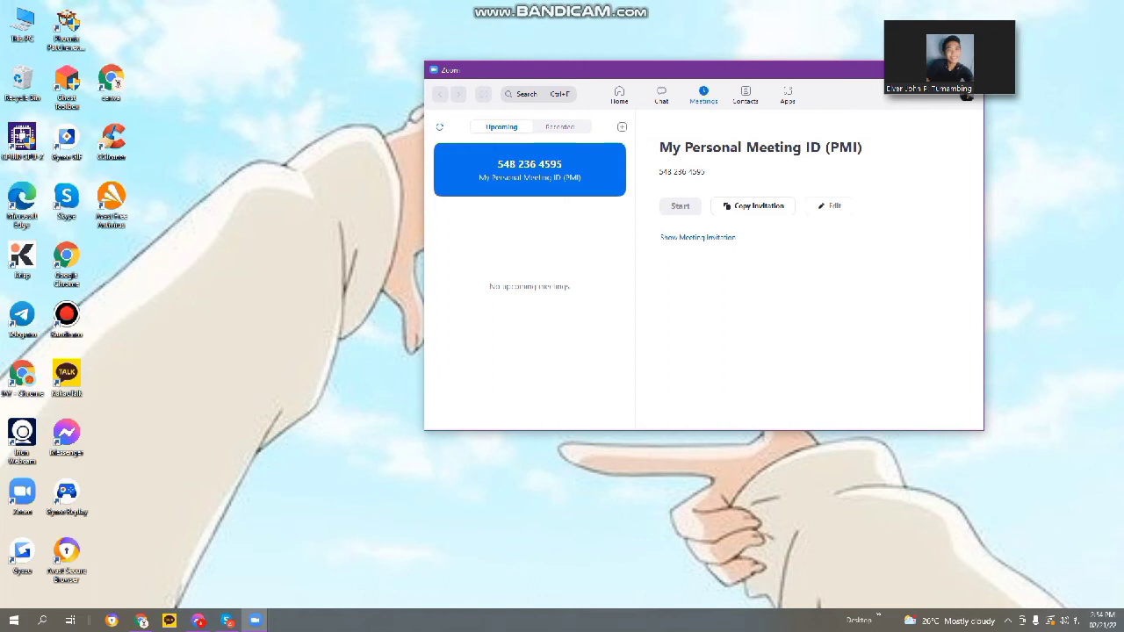
{"action": "left_click_drag", "start_coordinate": [529, 73], "coordinate": [611, 84]}
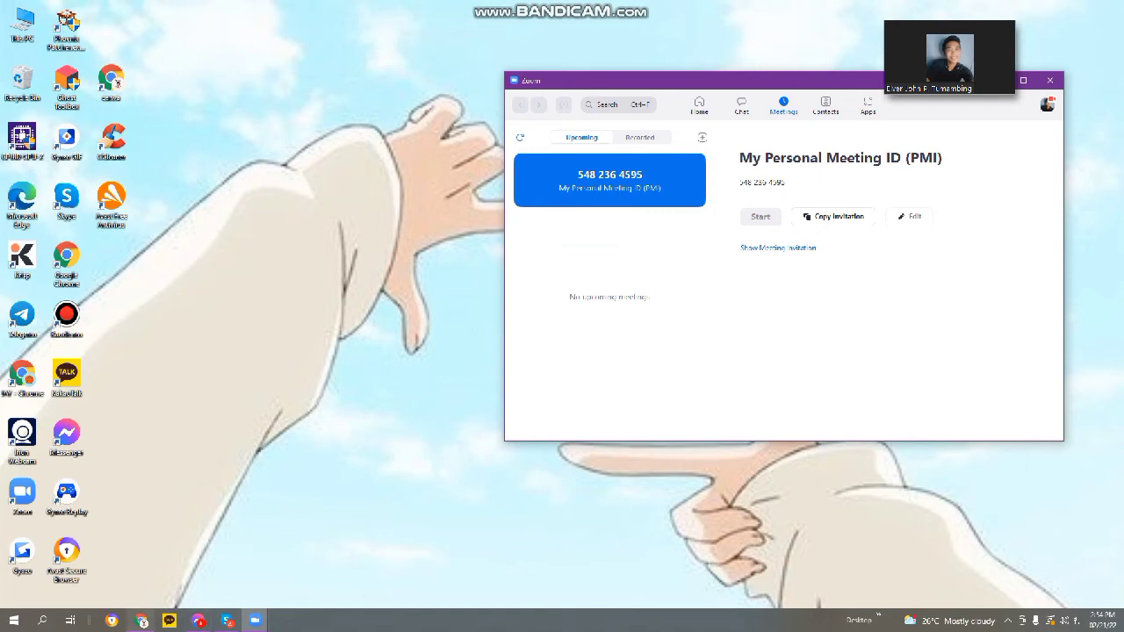
- Switch back to the iriun.com page in Chrome and move the floating meeting thumbnail clear of the bookmarks
{"action": "left_click", "coordinate": [141, 620]}
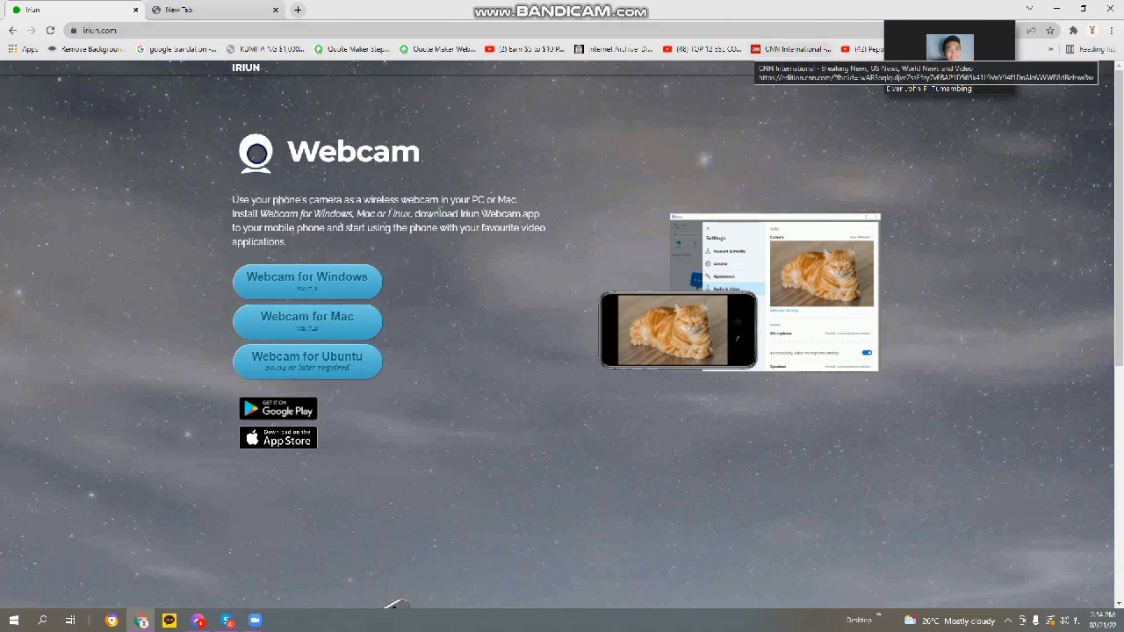
{"action": "mouse_move", "coordinate": [949, 77]}
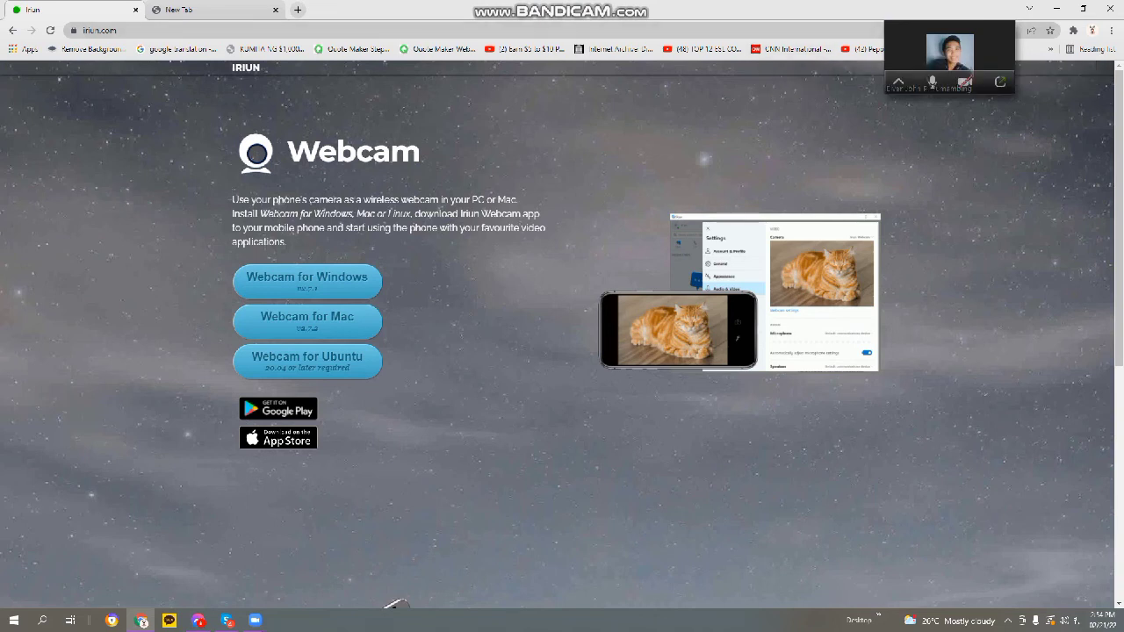
{"action": "left_click_drag", "start_coordinate": [949, 61], "coordinate": [909, 98]}
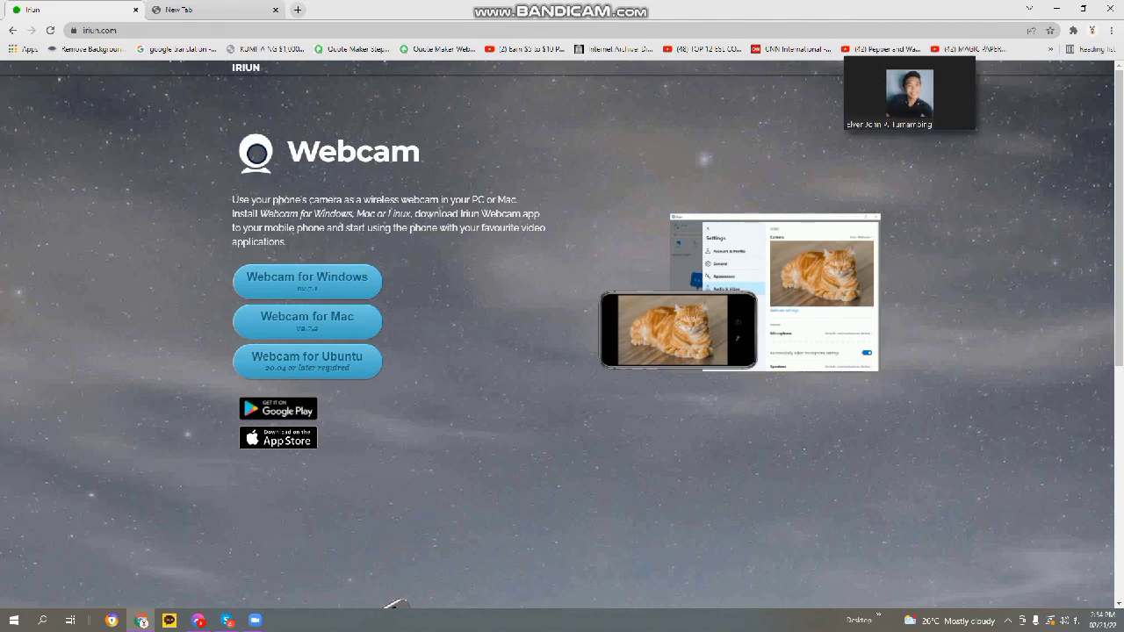
{"action": "left_click_drag", "start_coordinate": [909, 93], "coordinate": [977, 111]}
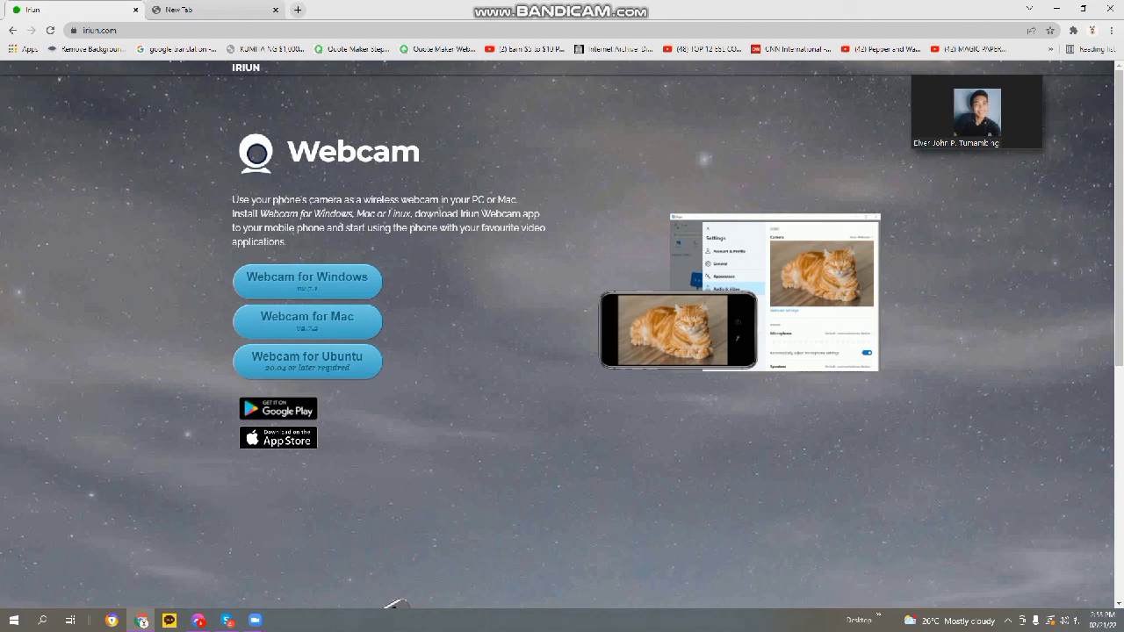
{"action": "mouse_move", "coordinate": [198, 620]}
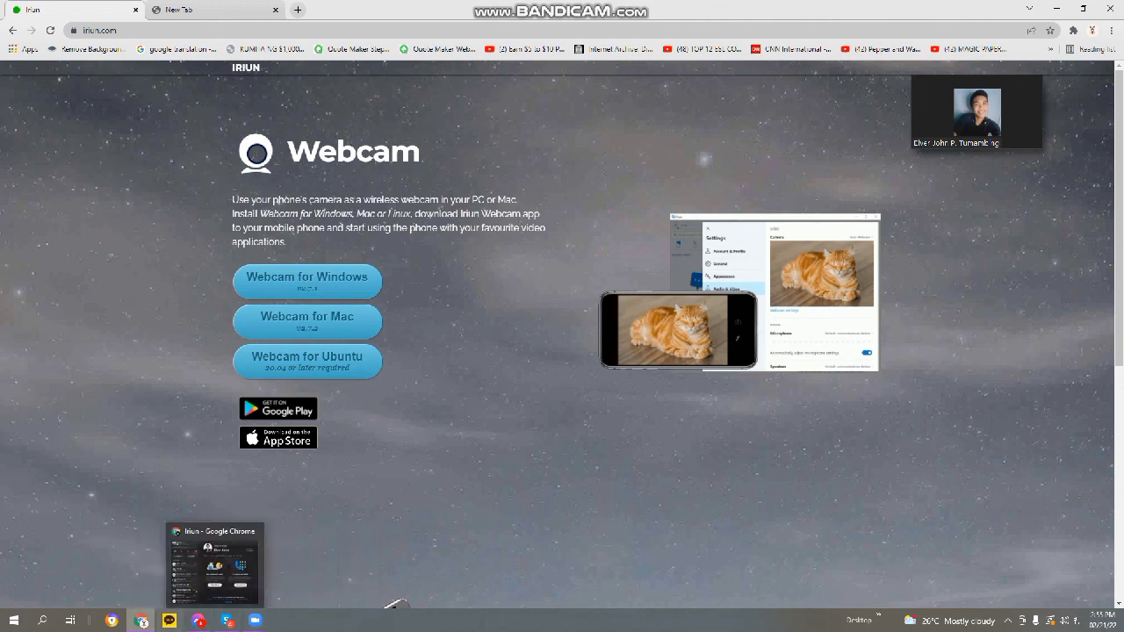
{"action": "mouse_move", "coordinate": [255, 619]}
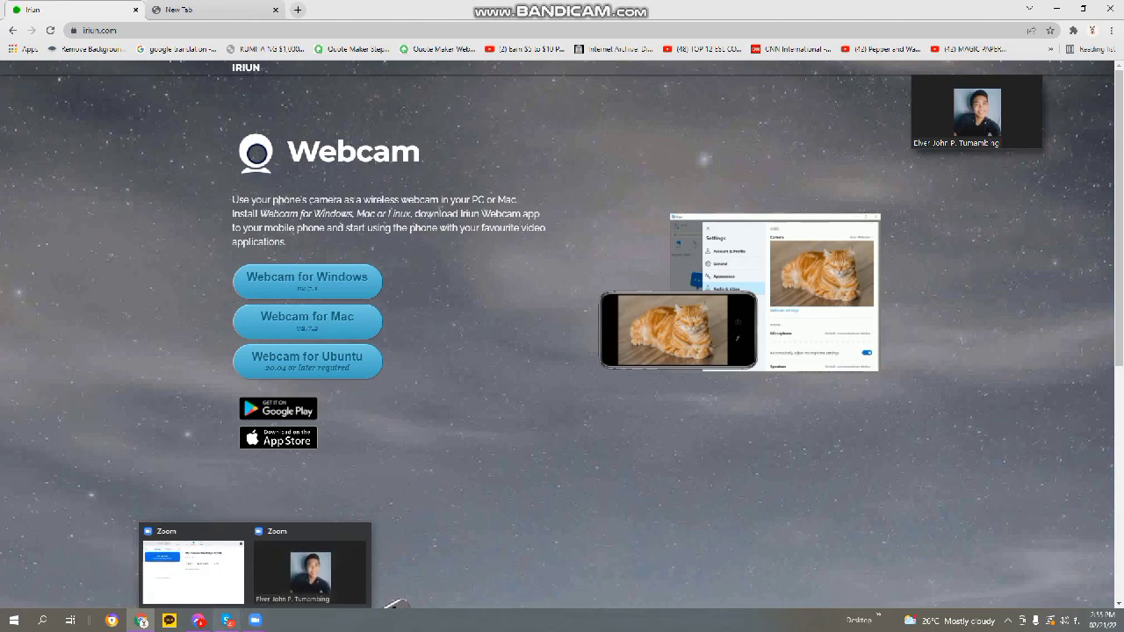